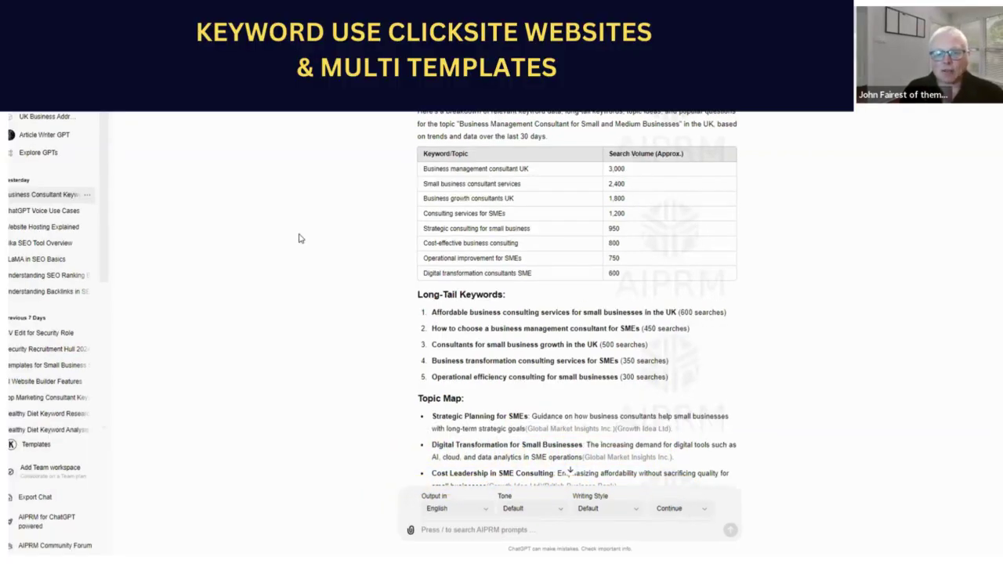
scroll(299, 238, down, 2)
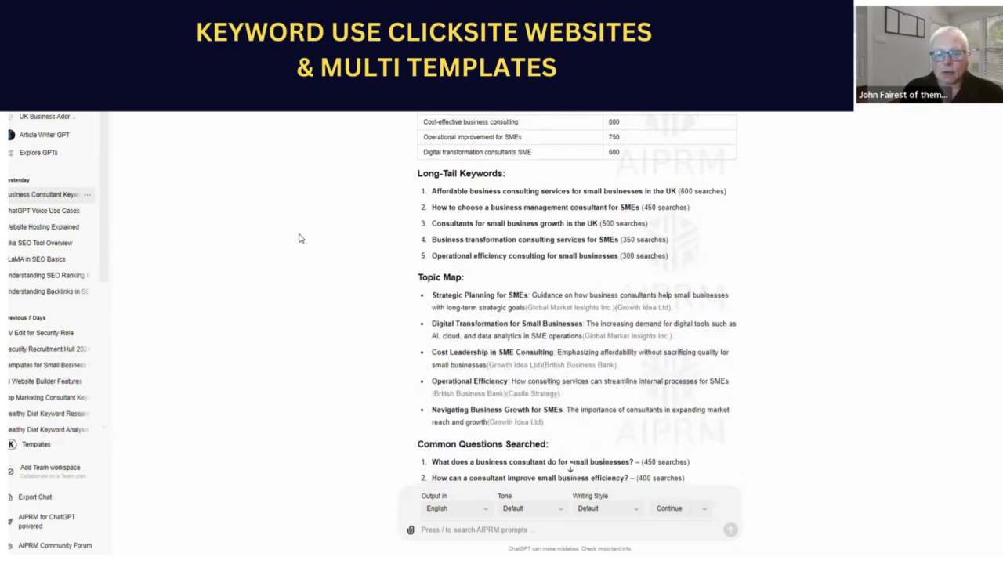
scroll(299, 238, down, 2)
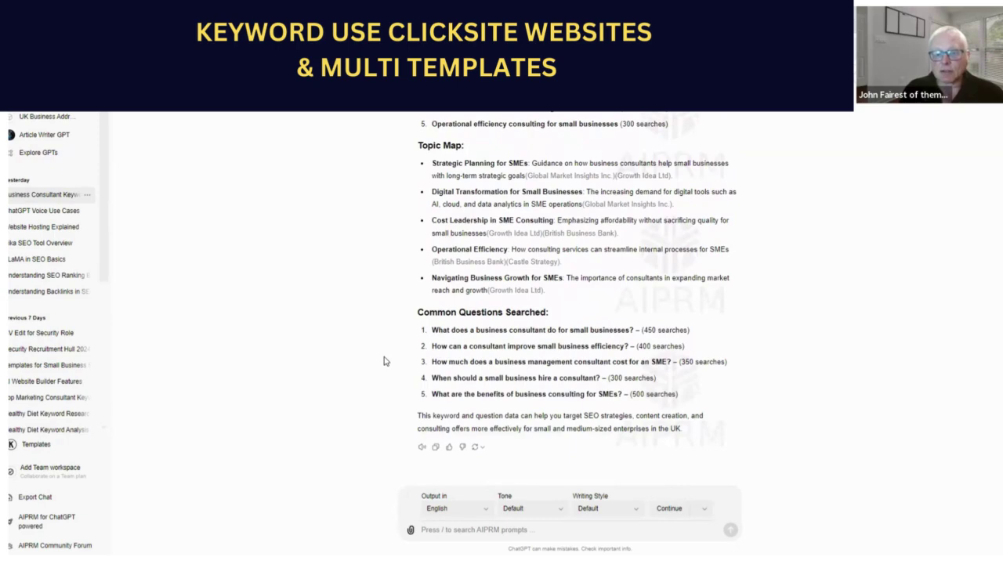
scroll(384, 362, up, 2)
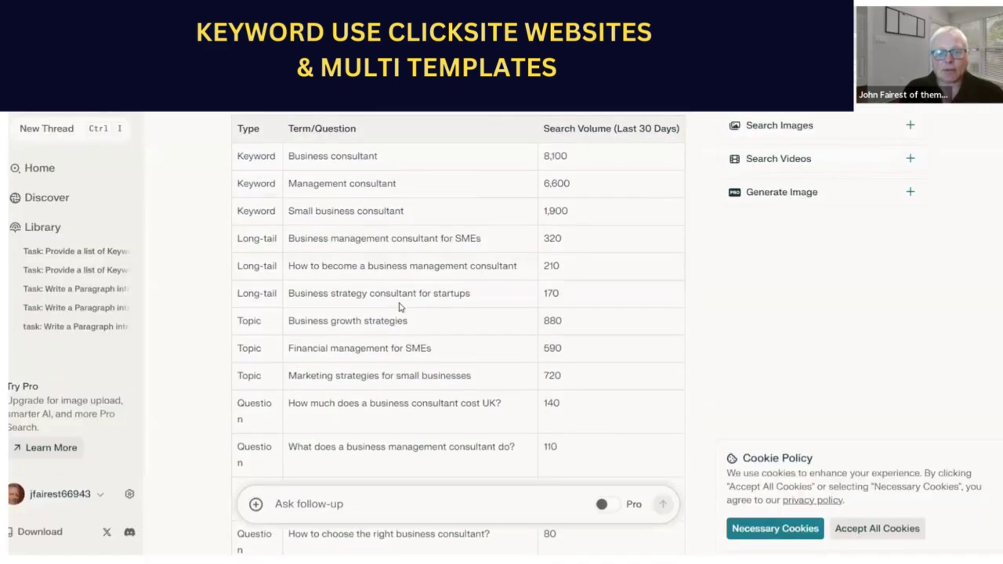
scroll(399, 307, down, 1)
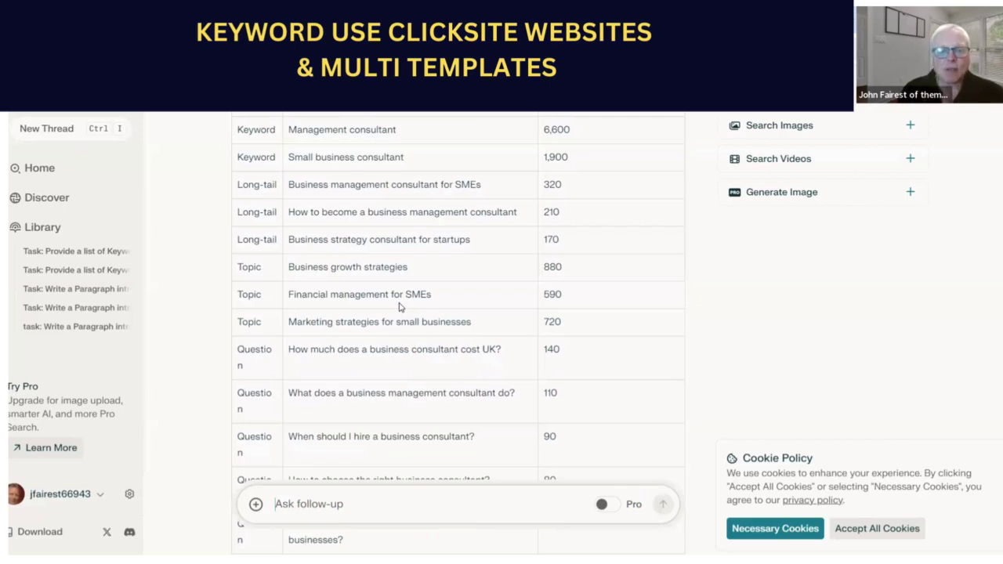
scroll(399, 307, down, 3)
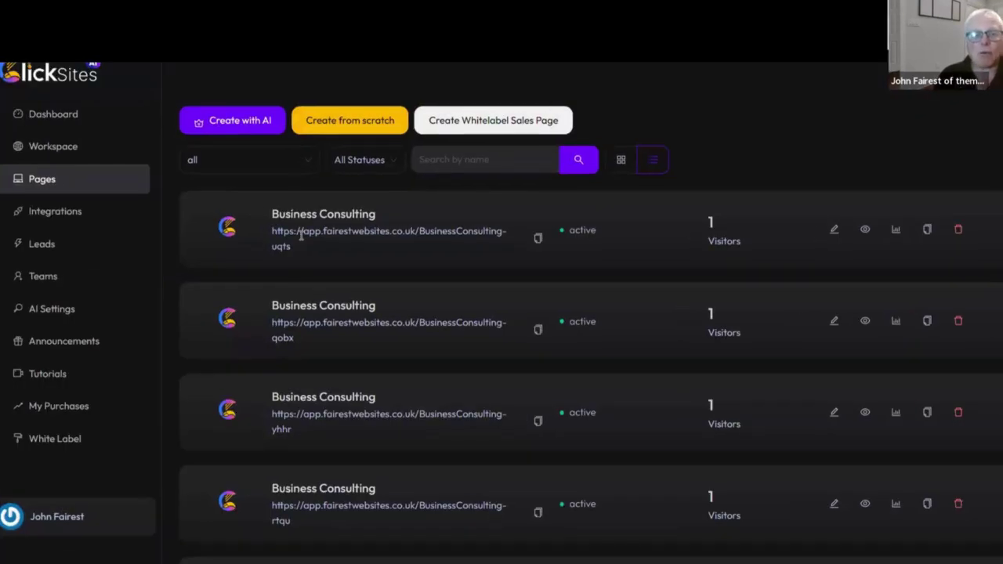
Step: Start a new AI-built website in the Fairestwebsites workspace
click(245, 129)
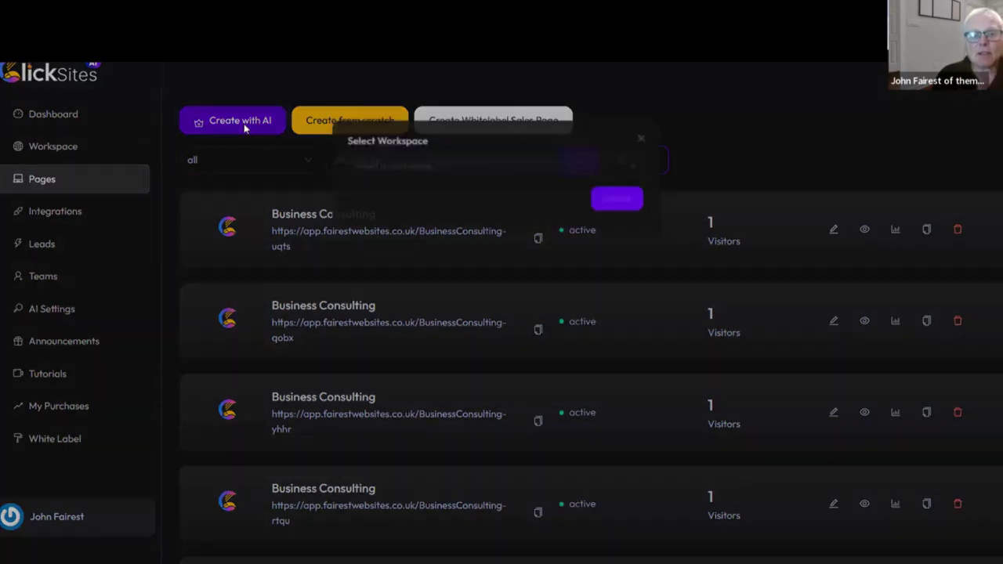
click(445, 177)
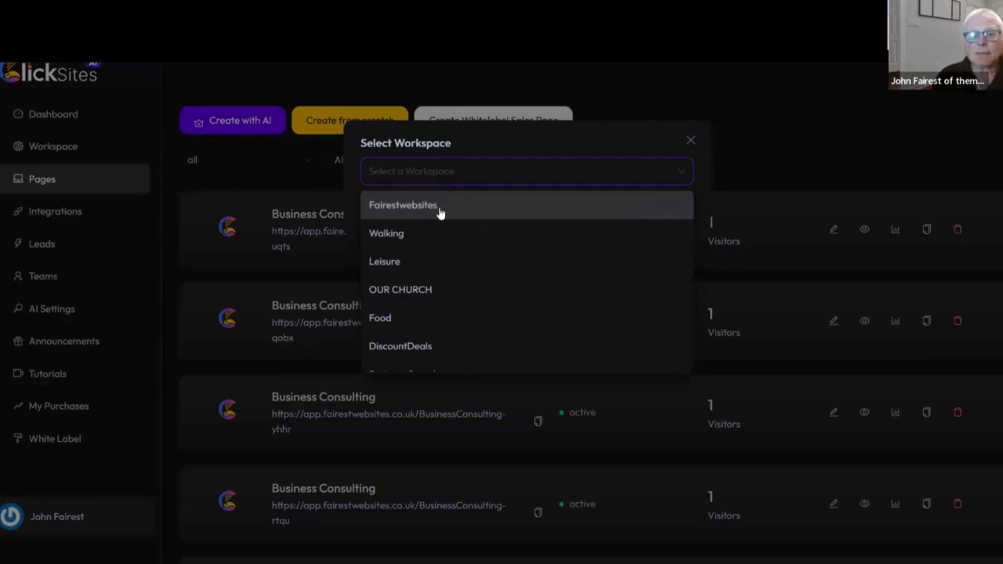
click(441, 210)
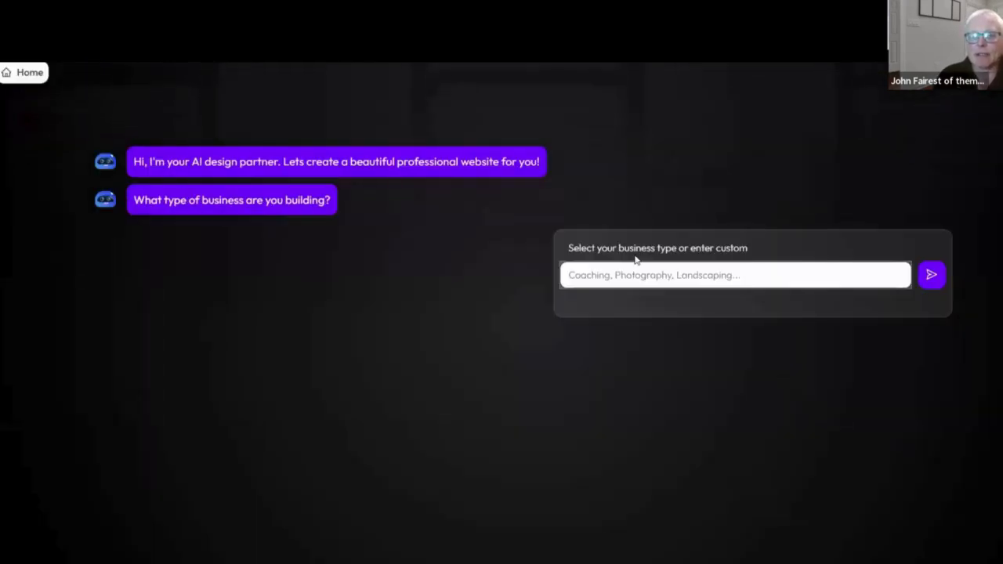
Step: Submit Business Consulting as the business type to the wizard
click(618, 279)
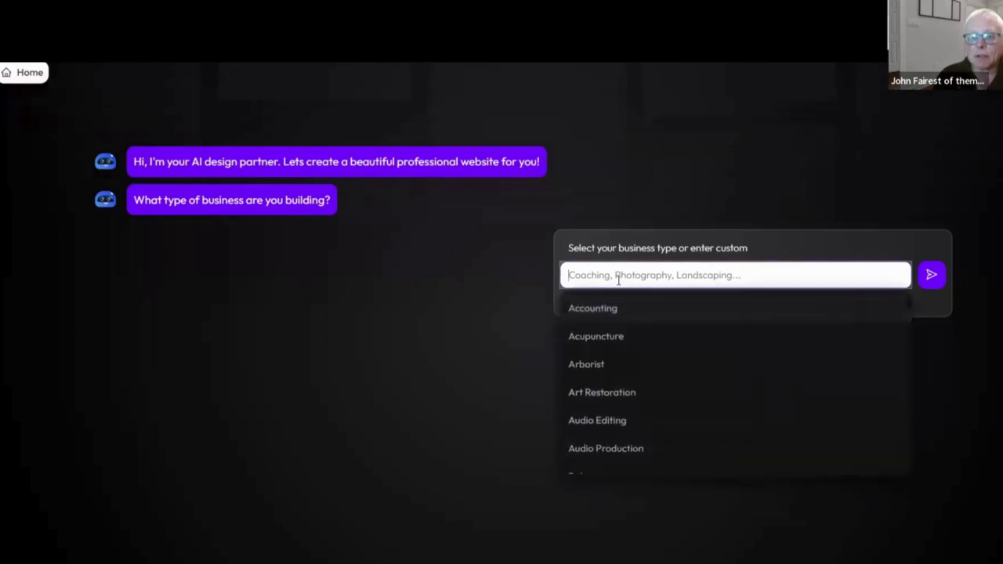
text(b)
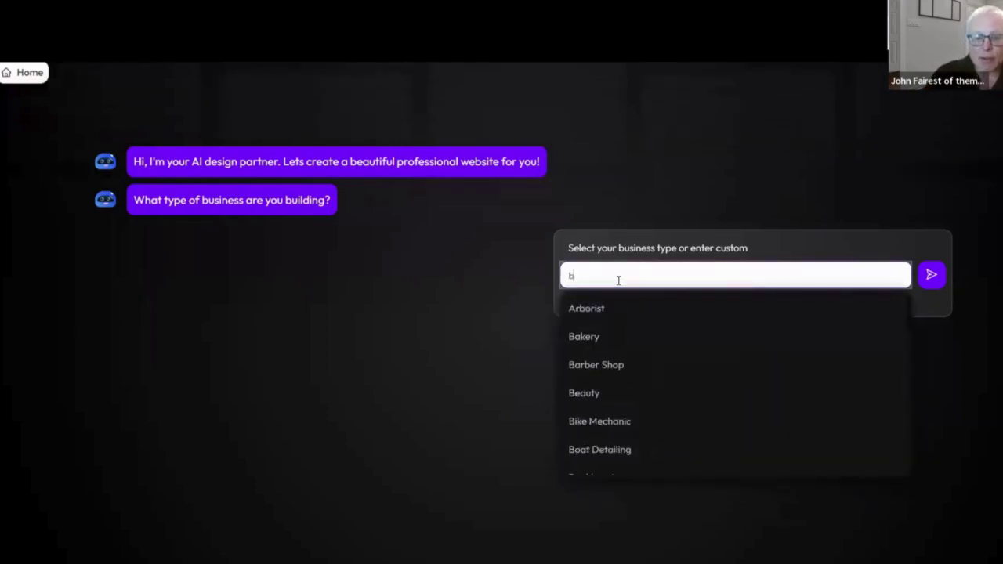
text(u)
click(625, 309)
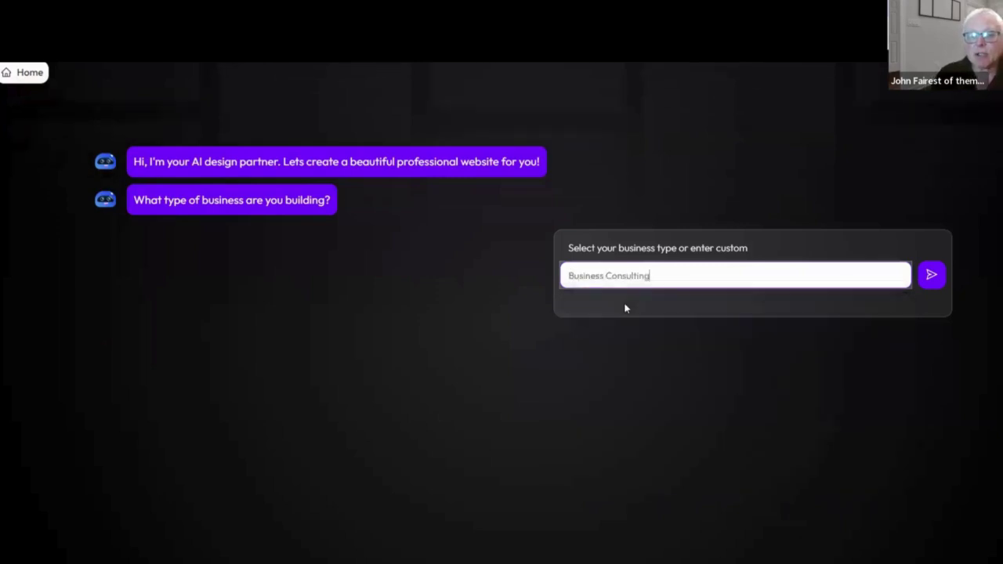
click(934, 277)
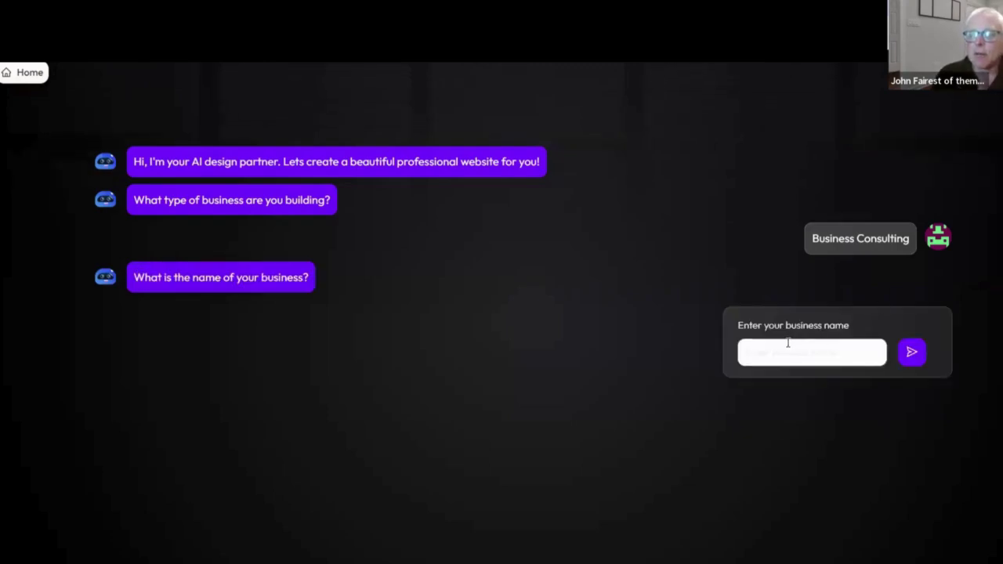
Step: Submit 'My Business Consultancy' as the business name
click(788, 343)
click(841, 396)
text(My Business Consultancy)
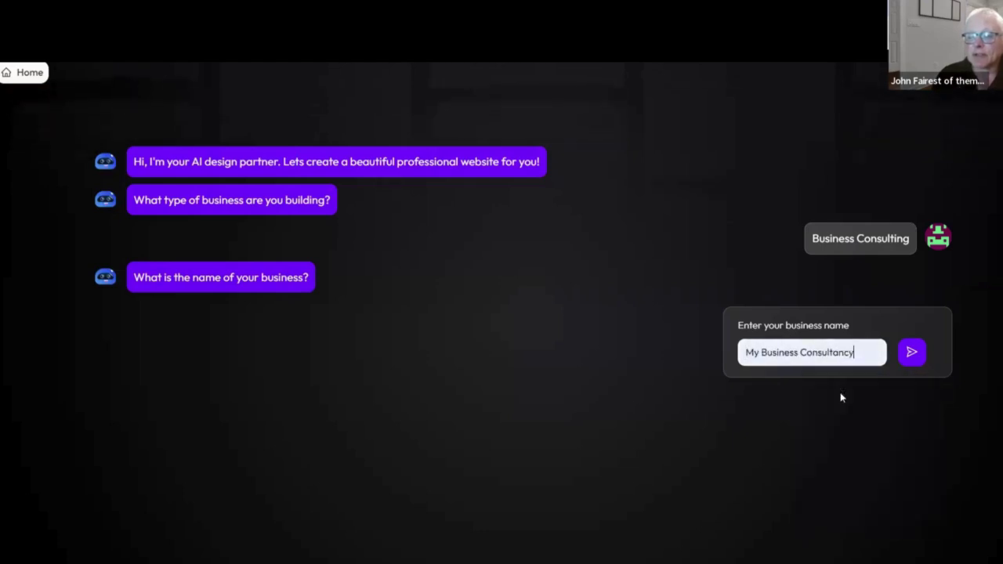
click(914, 356)
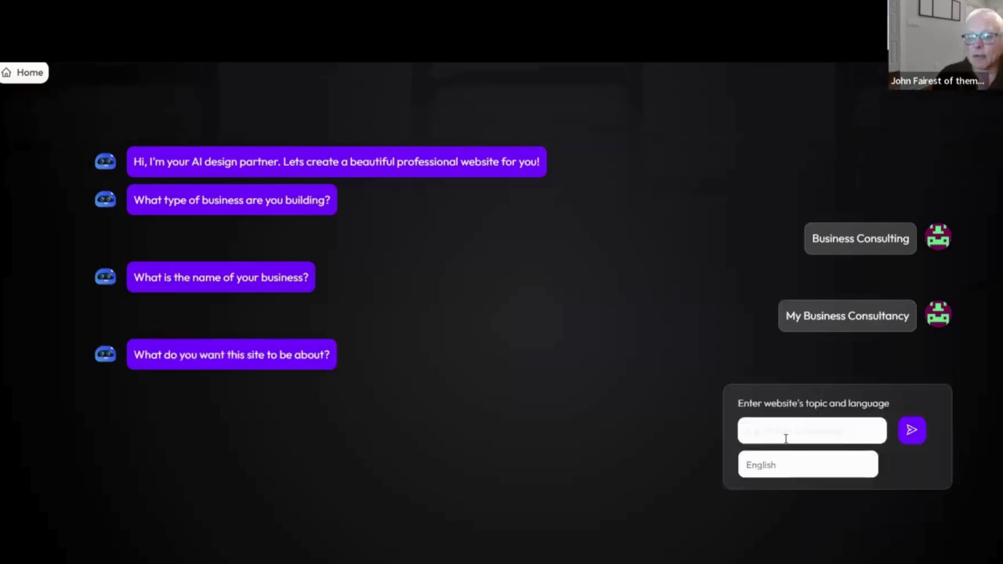
Step: Submit 'Business Consulting' as the site topic, in English
click(785, 439)
click(870, 268)
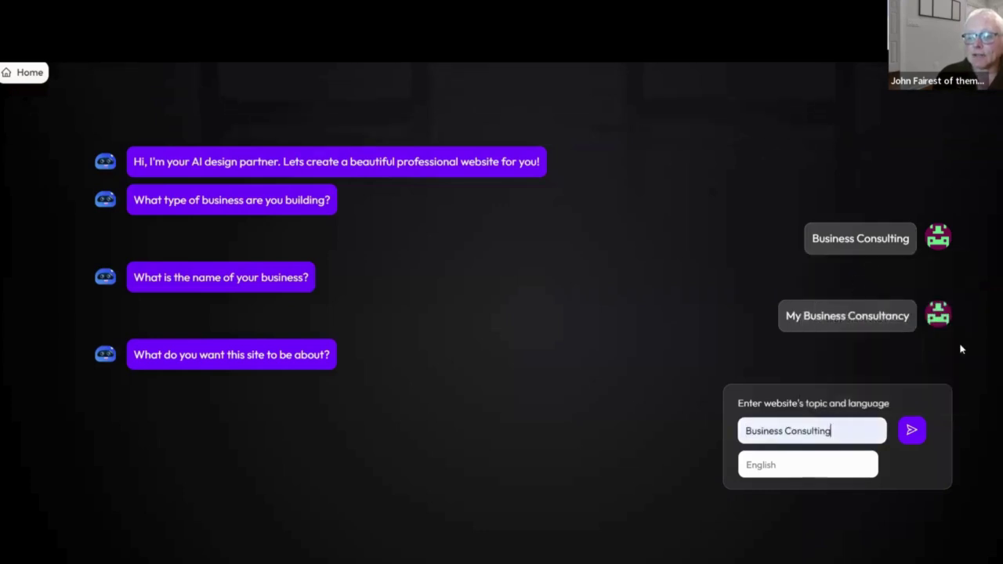
click(913, 433)
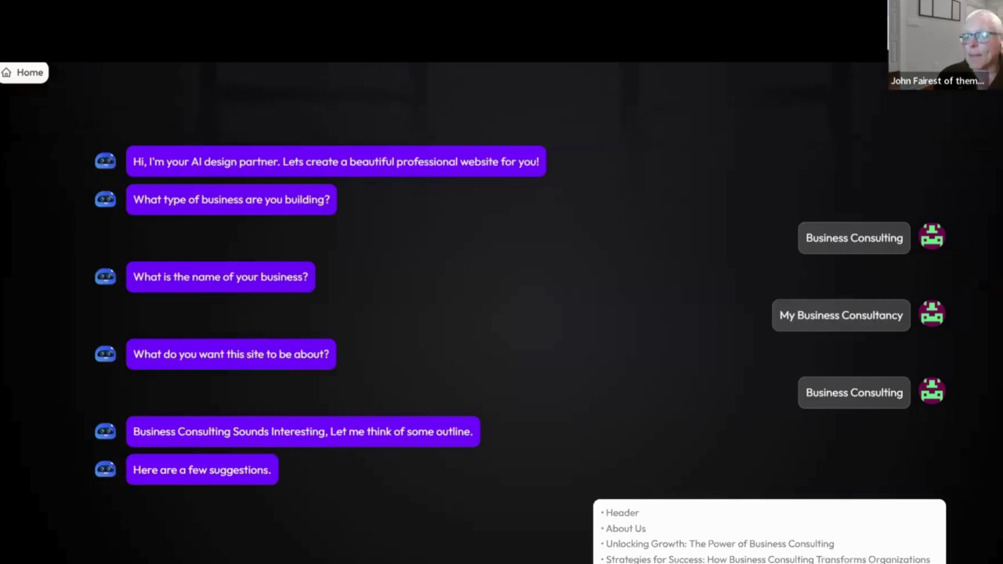
scroll(998, 494, down, 1)
scroll(997, 493, down, 1)
scroll(997, 494, down, 2)
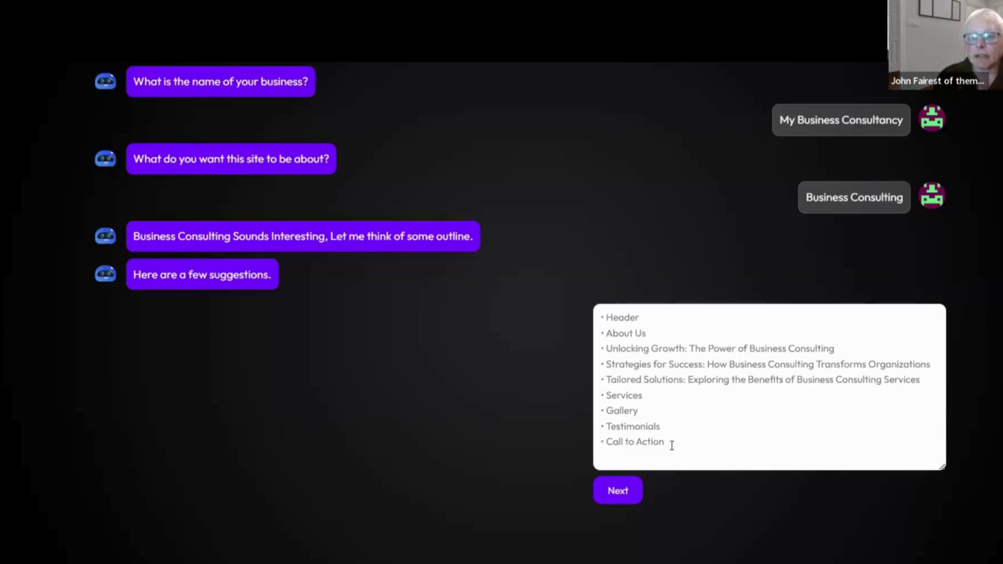
Step: Replace the suggested outline with the pasted consultant-questions outline and submit it
drag(673, 439, 597, 315)
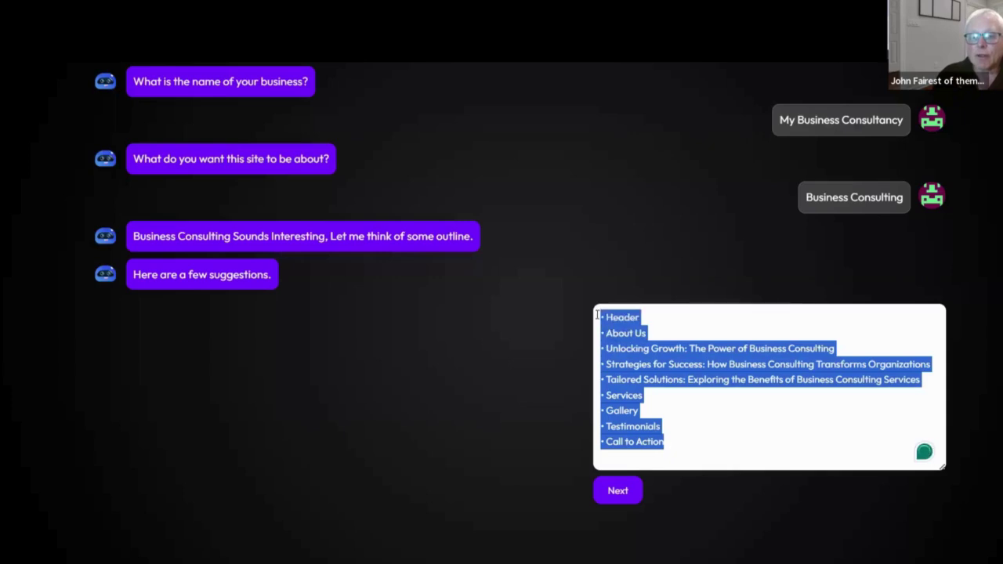
key(Delete)
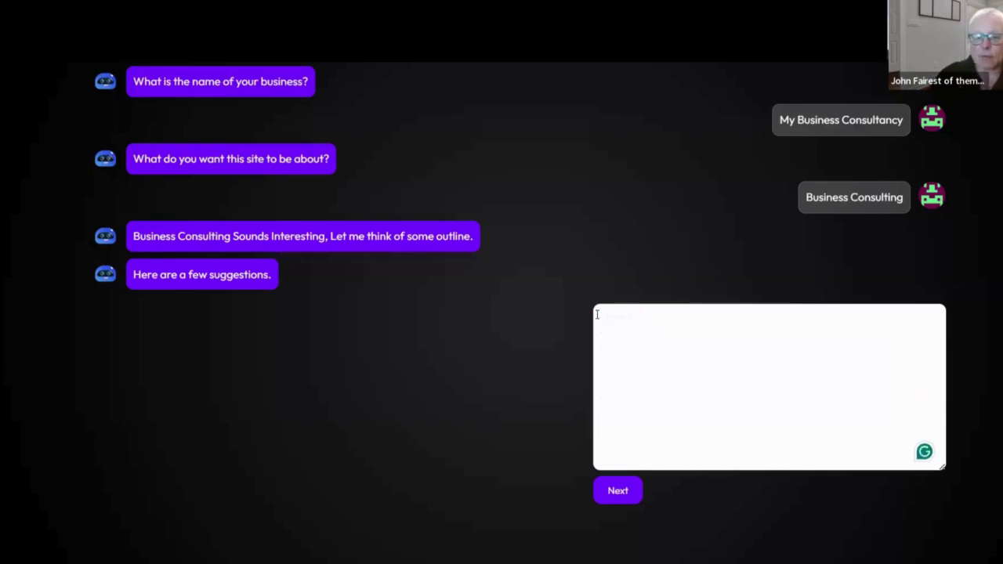
key(ctrl+v)
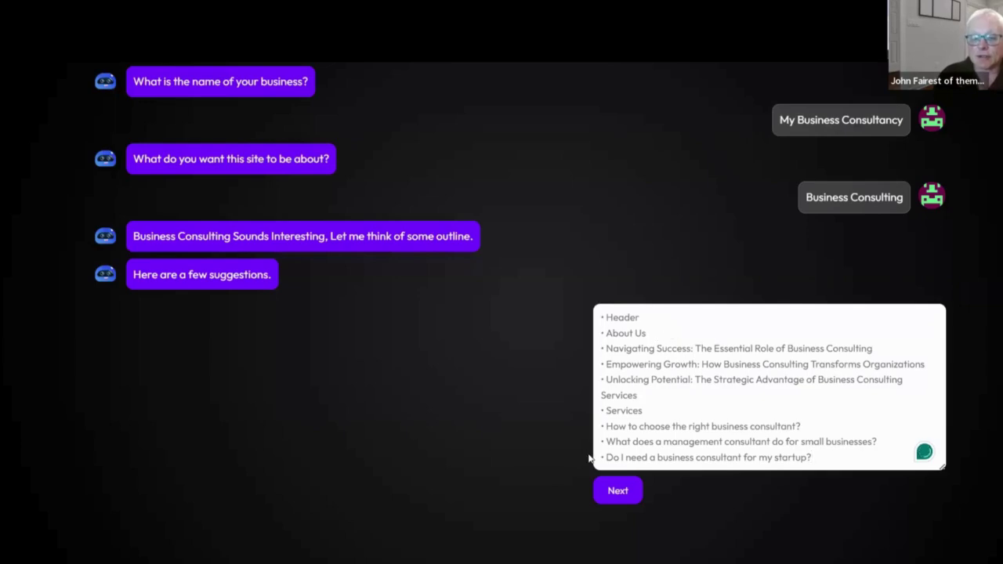
click(614, 491)
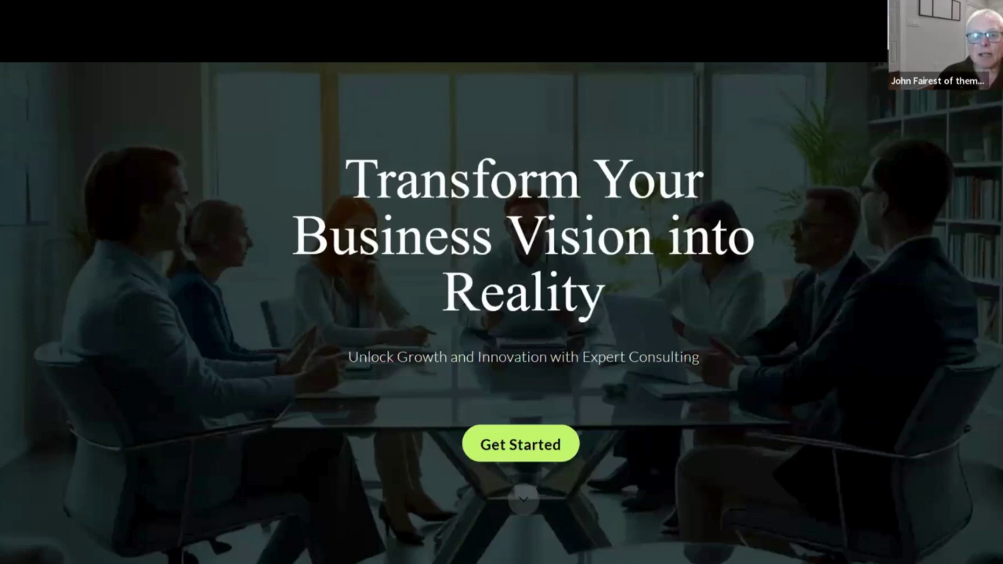
Step: Preview the light-themed and dark purple versions of the consultancy homepage
click(470, 48)
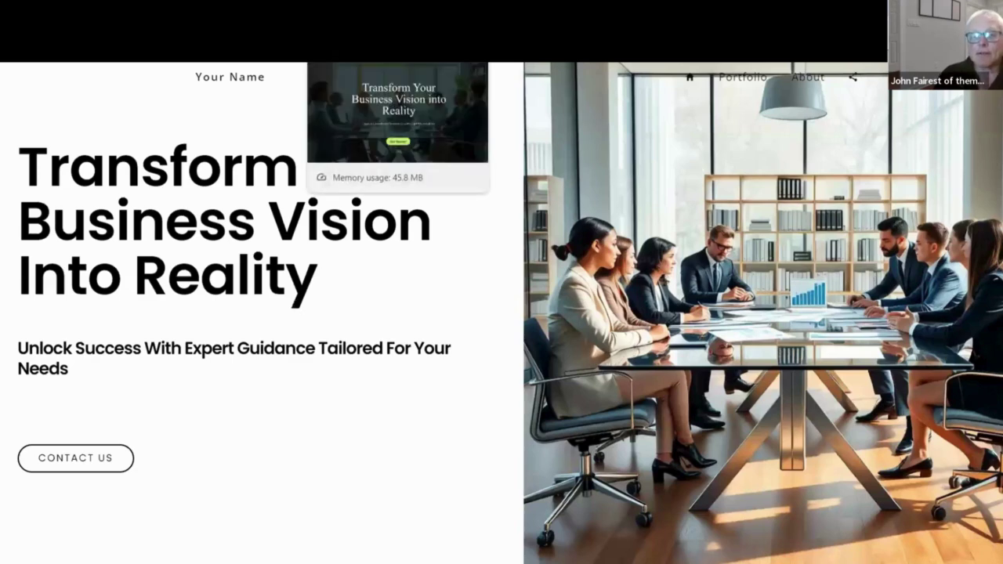
click(517, 48)
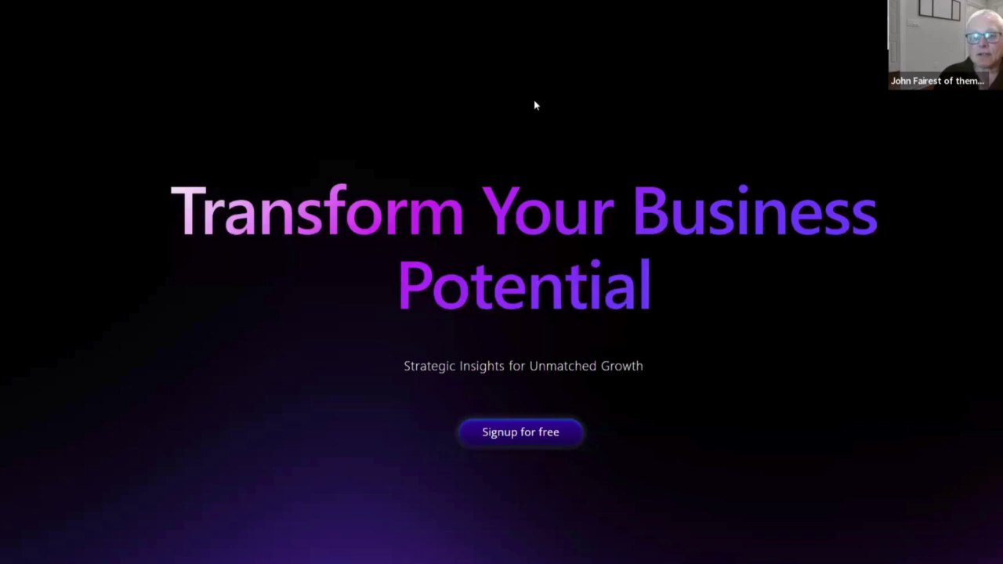
scroll(534, 103, down, 1)
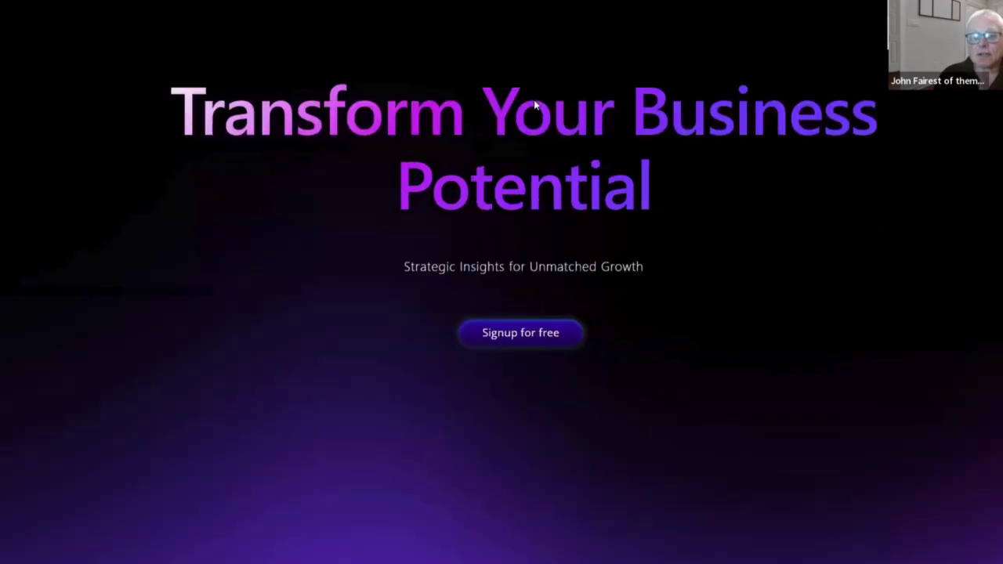
scroll(536, 106, down, 1)
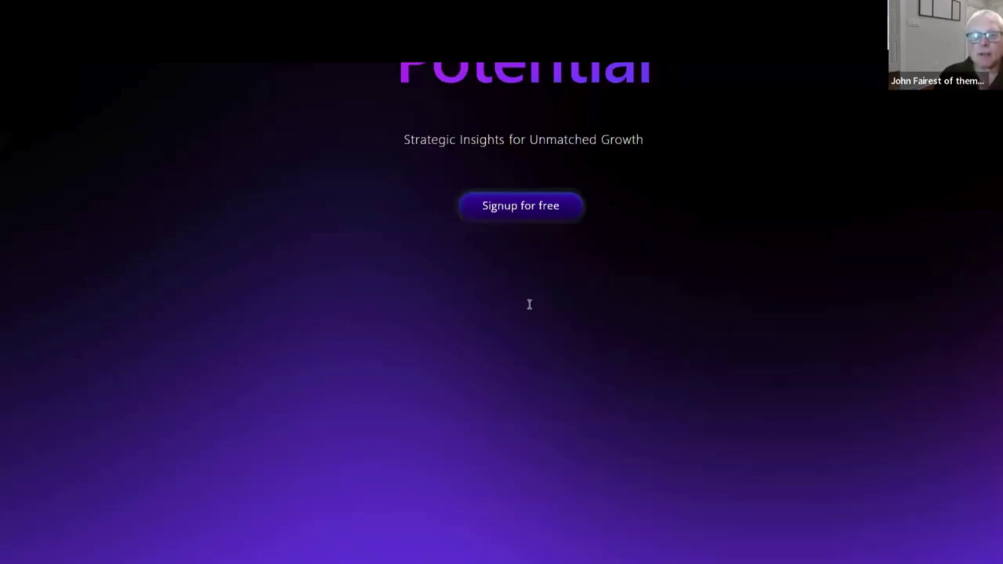
scroll(529, 304, down, 10)
scroll(529, 304, up, 5)
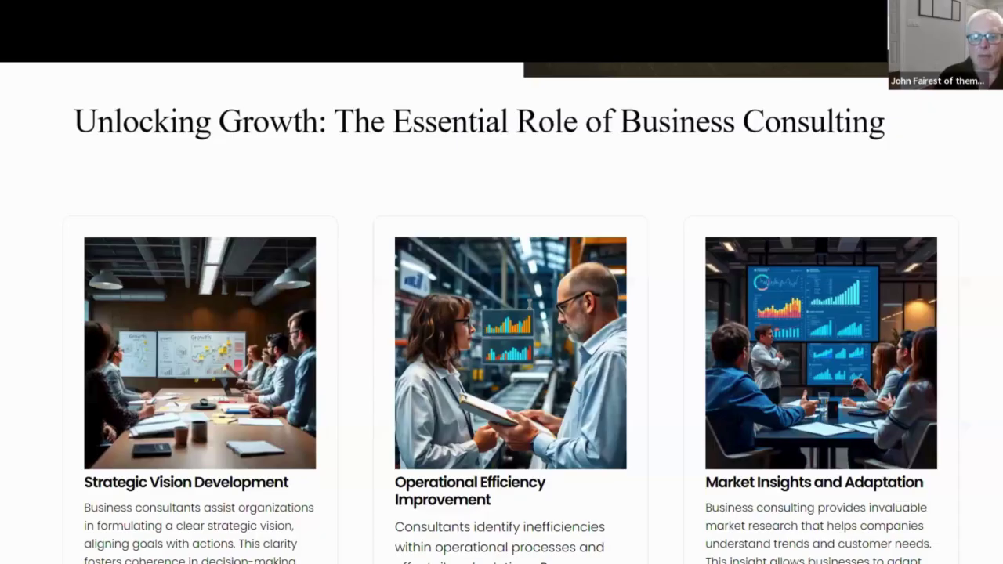
scroll(529, 305, down, 5)
scroll(529, 304, down, 10)
scroll(529, 304, down, 4)
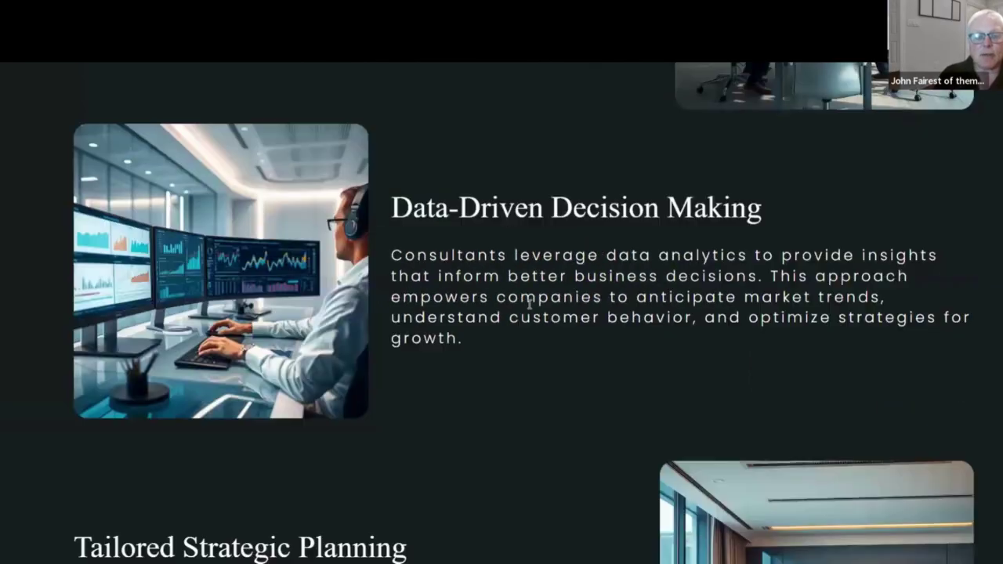
scroll(528, 304, down, 5)
scroll(528, 303, down, 3)
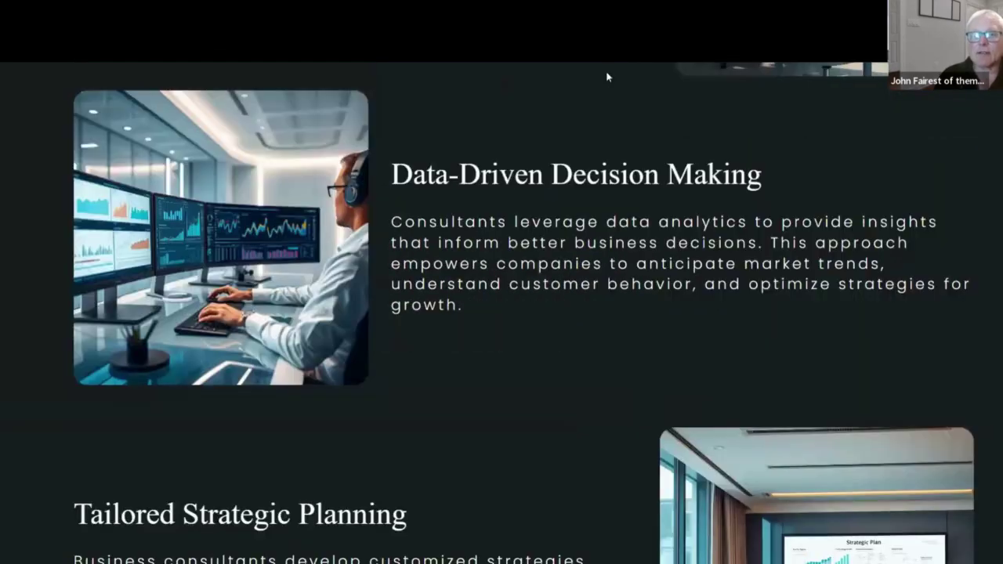
scroll(501, 313, up, 5)
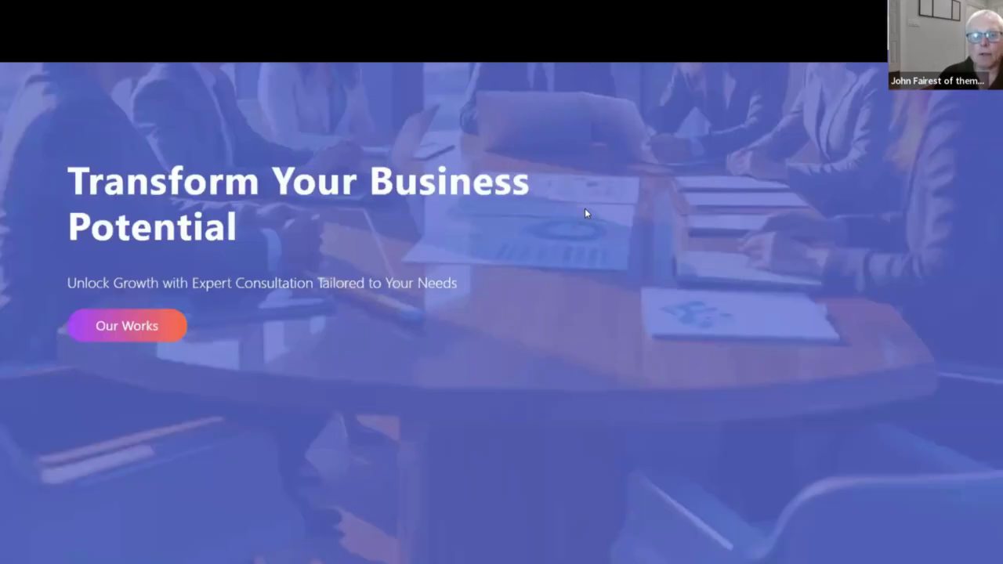
scroll(585, 208, down, 3)
scroll(585, 208, down, 3)
scroll(587, 213, down, 1)
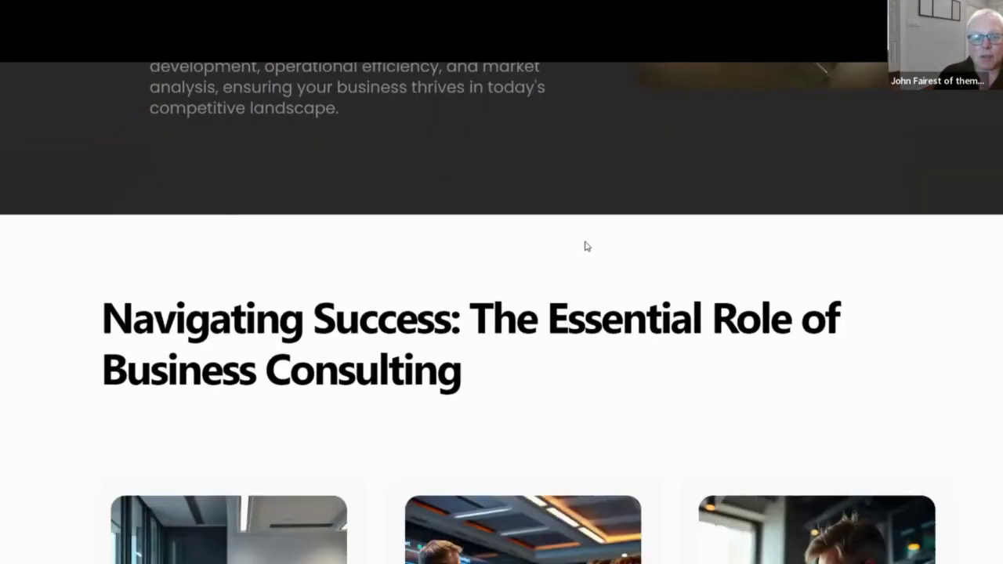
scroll(586, 247, down, 4)
scroll(585, 246, down, 2)
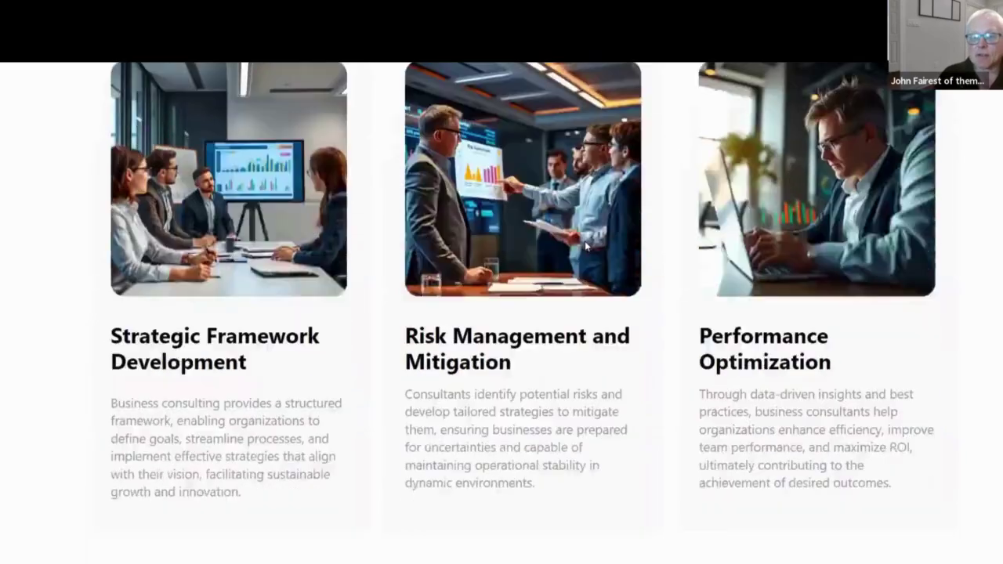
scroll(585, 246, down, 1)
scroll(585, 245, down, 3)
scroll(586, 245, down, 1)
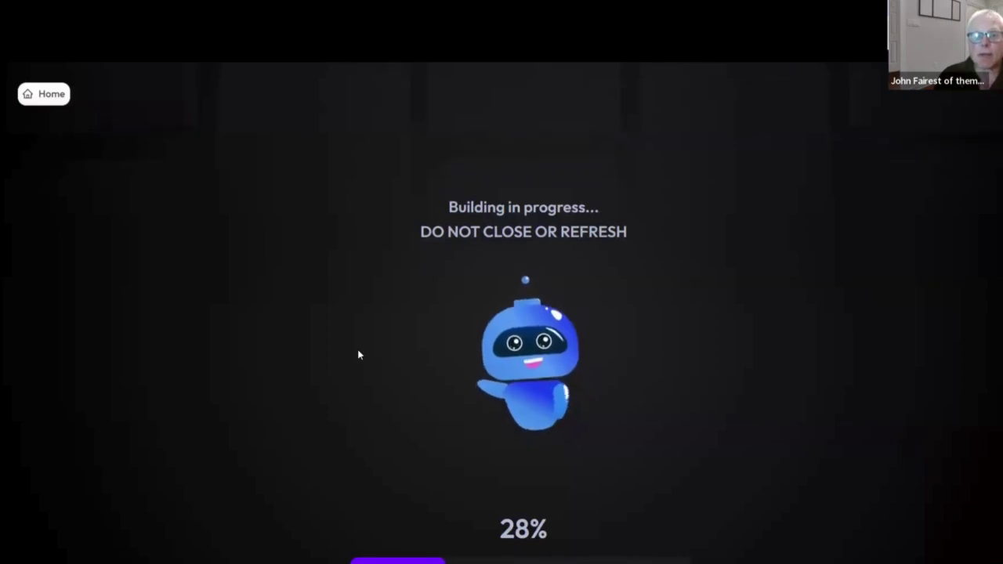
scroll(359, 355, down, 2)
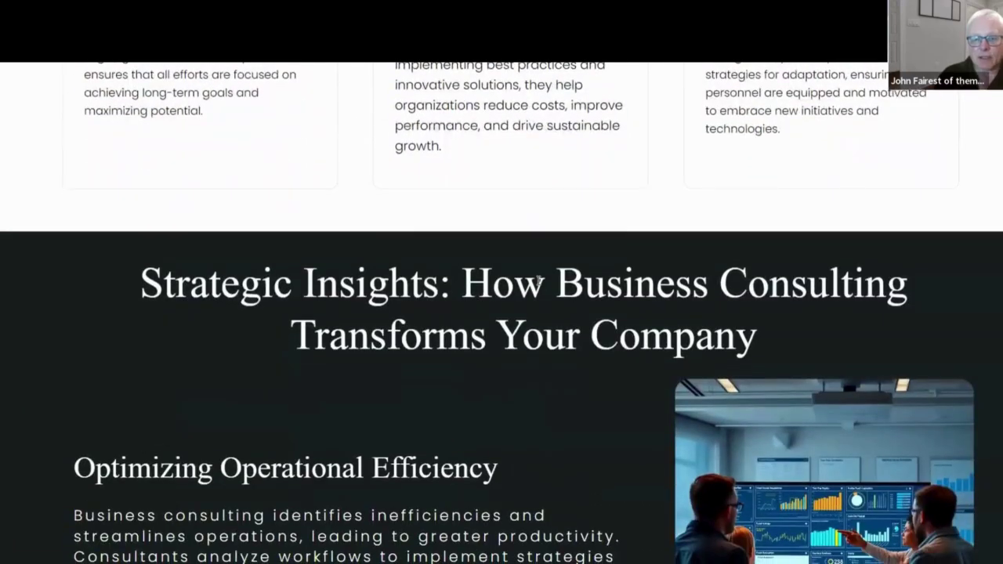
scroll(537, 282, down, 2)
scroll(538, 284, down, 2)
scroll(538, 284, down, 2)
scroll(538, 287, down, 3)
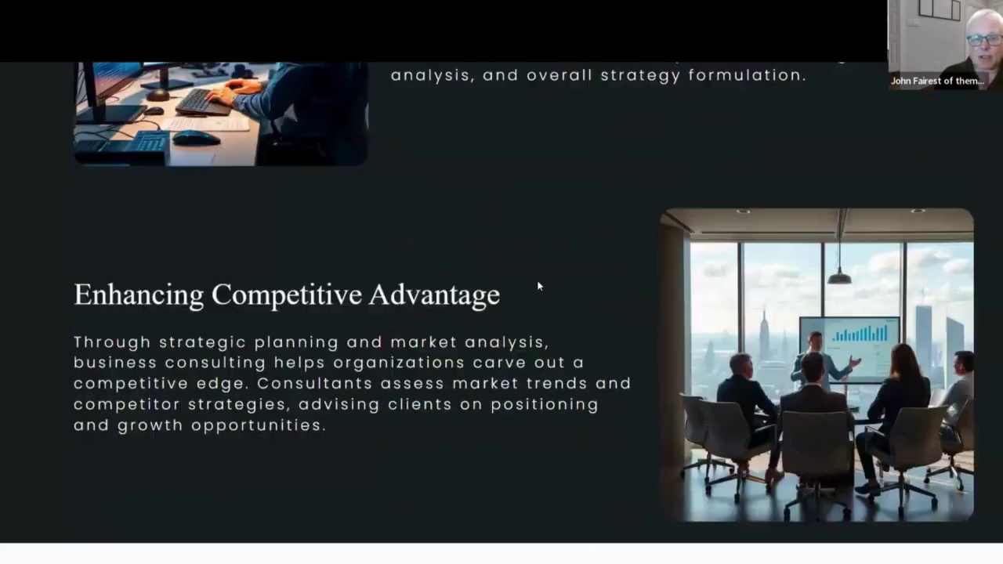
scroll(538, 286, down, 2)
scroll(538, 285, down, 4)
scroll(538, 284, up, 4)
scroll(537, 287, up, 7)
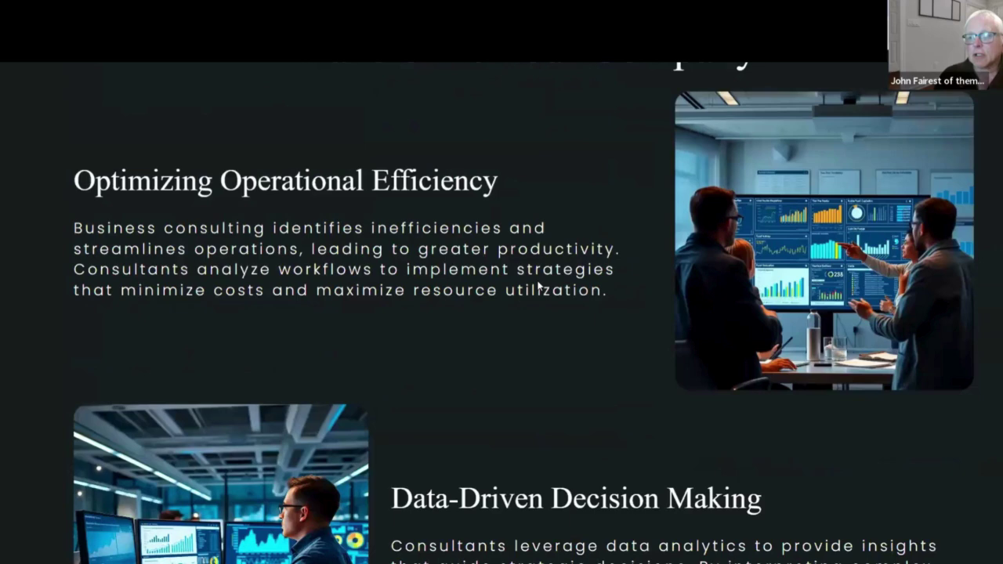
scroll(539, 286, up, 5)
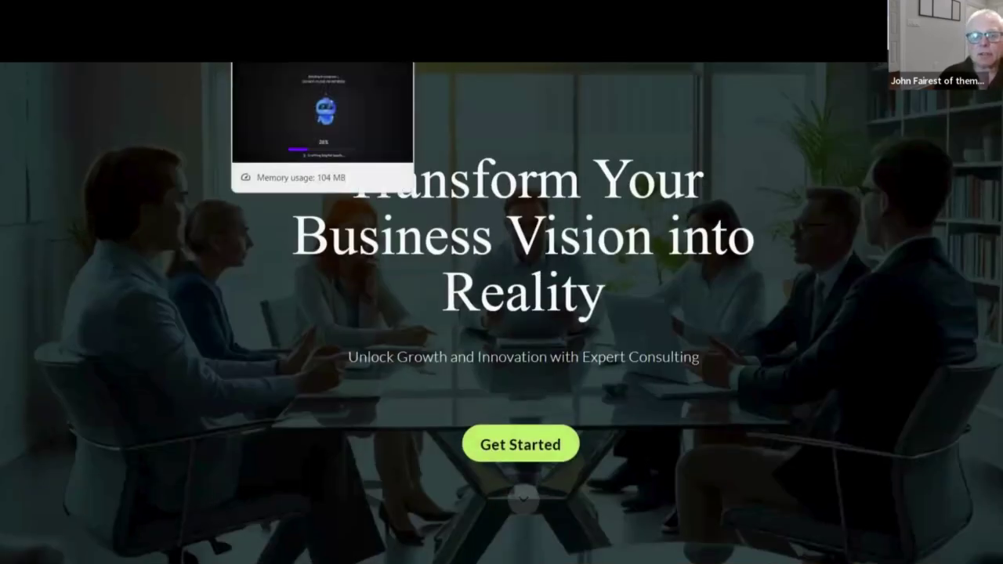
Step: Go back to the tab where the consulting website is still building
click(322, 55)
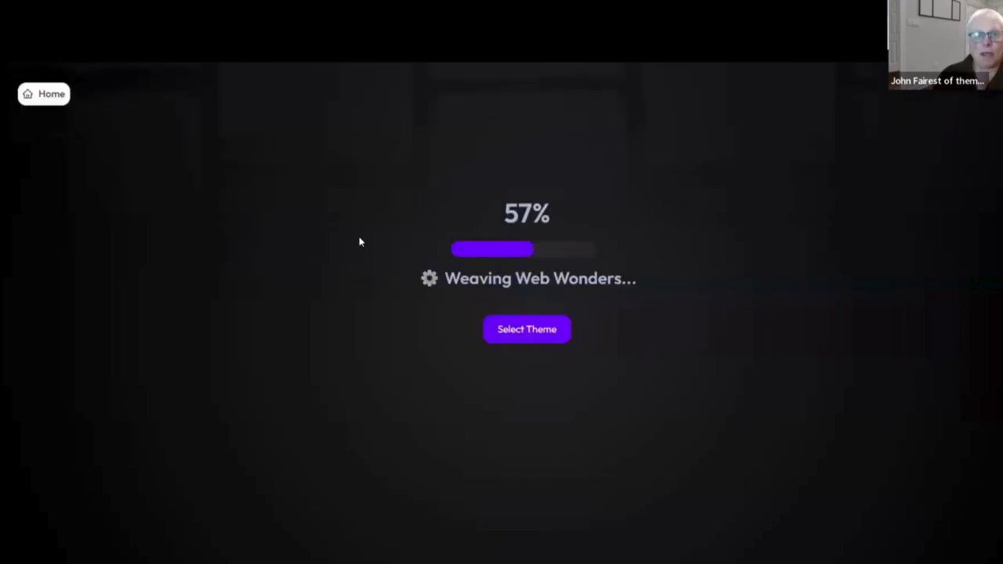
Step: Pick the dark blue music-style theme from the theme grid and confirm it
click(511, 329)
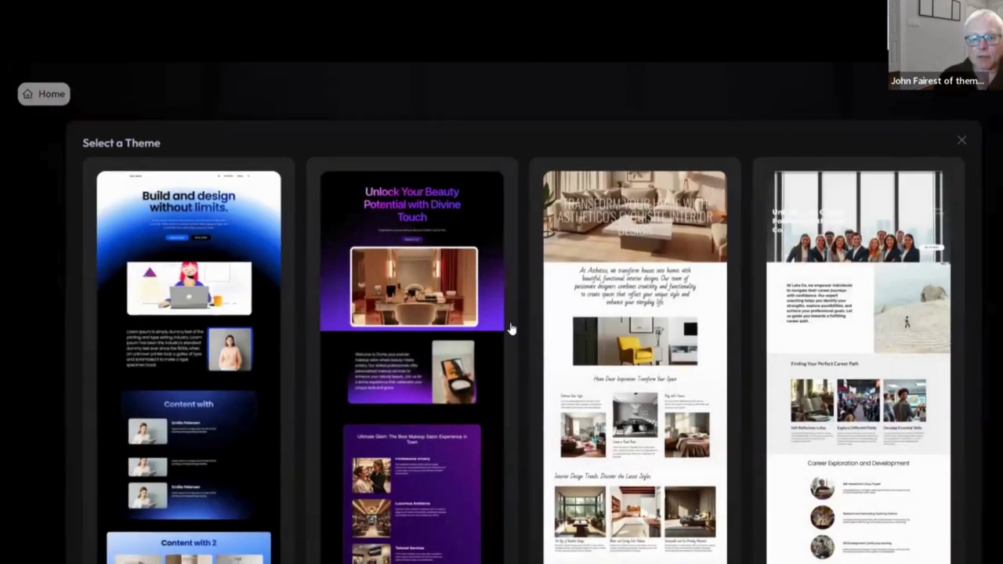
scroll(511, 329, down, 3)
scroll(510, 329, down, 3)
scroll(511, 329, down, 1)
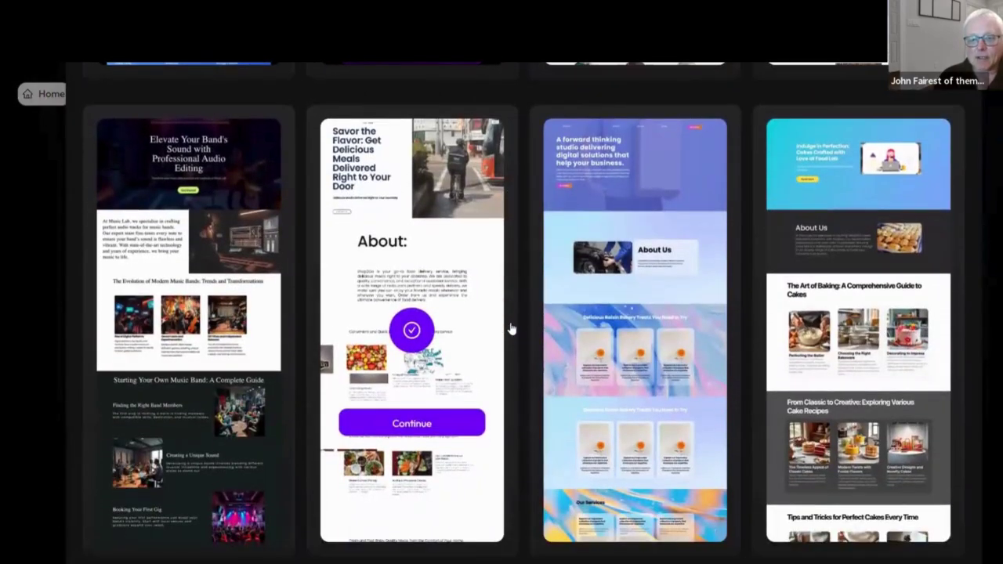
scroll(511, 329, down, 4)
scroll(510, 329, down, 2)
scroll(510, 329, down, 2)
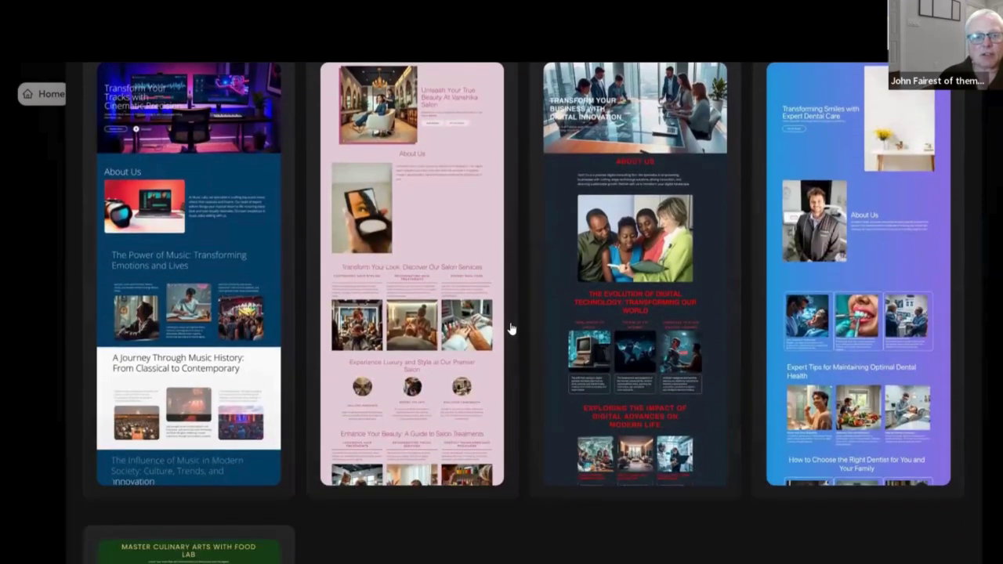
click(189, 197)
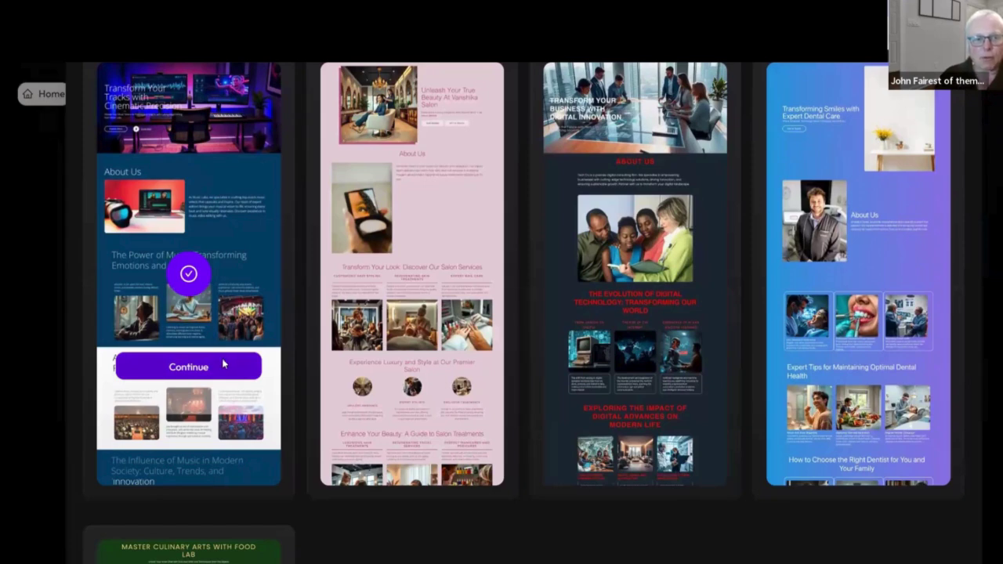
click(224, 363)
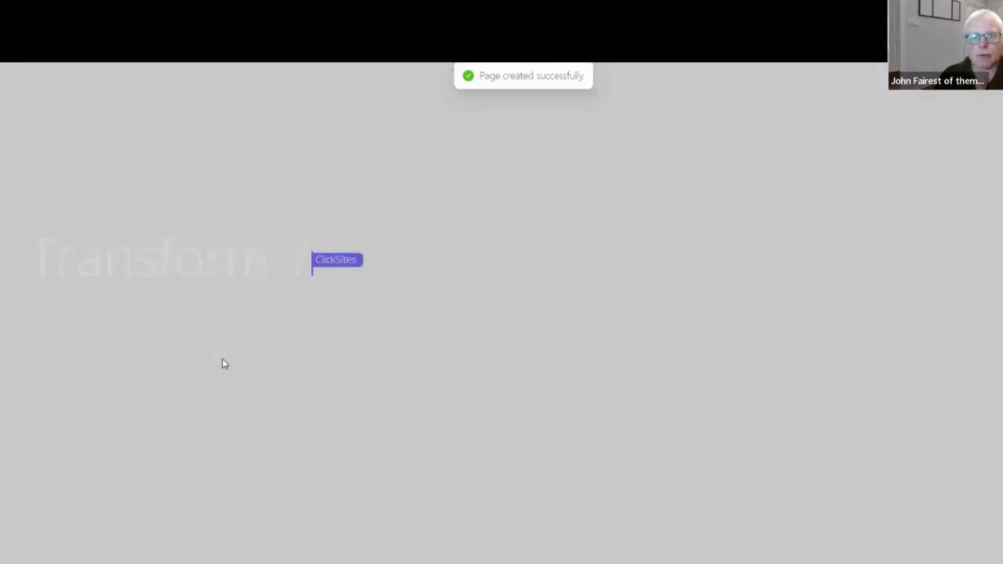
scroll(224, 363, down, 5)
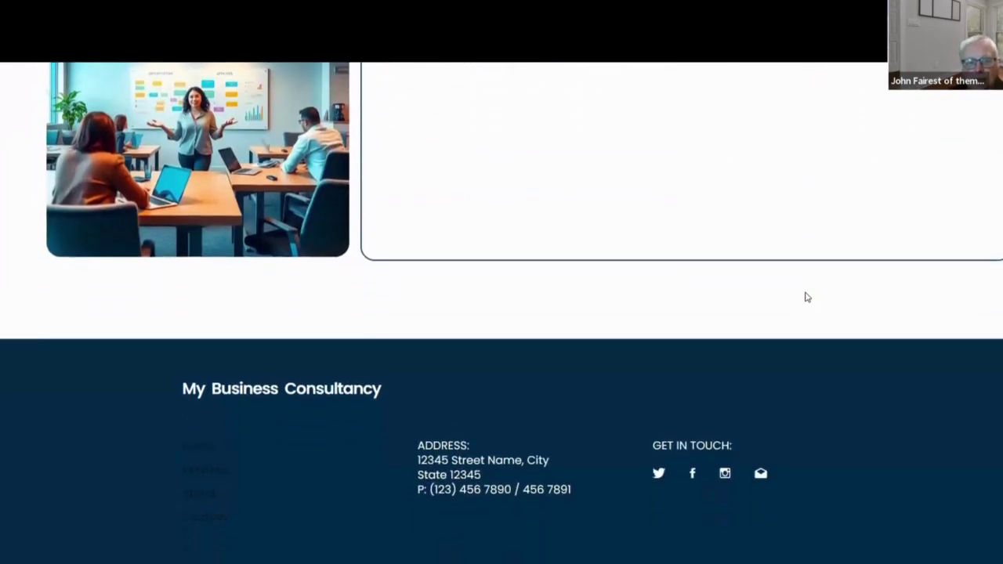
scroll(808, 297, up, 15)
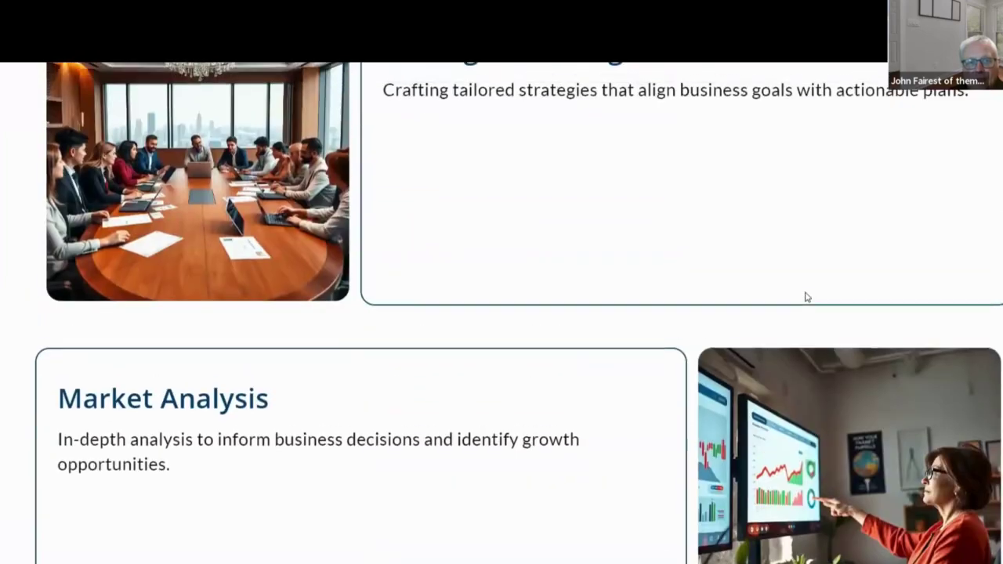
scroll(807, 297, up, 1)
scroll(808, 298, up, 4)
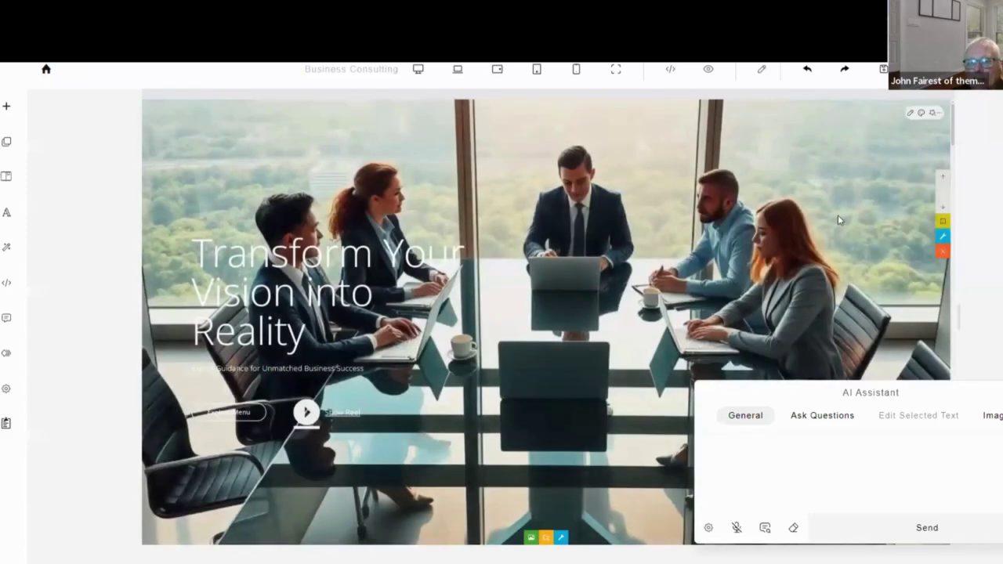
scroll(838, 220, down, 4)
scroll(838, 221, down, 3)
scroll(838, 221, down, 1)
scroll(838, 220, down, 5)
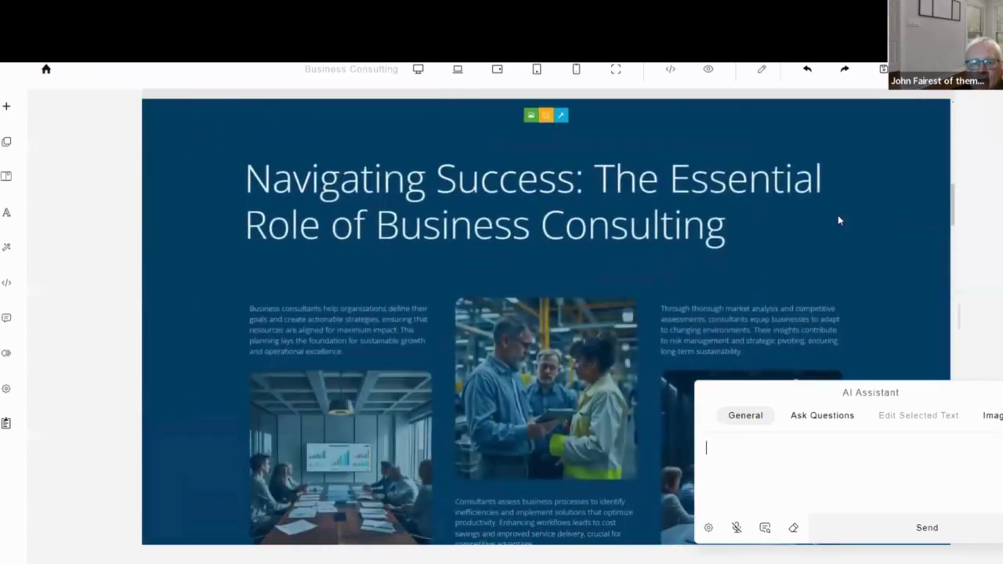
scroll(838, 220, down, 3)
scroll(838, 220, down, 4)
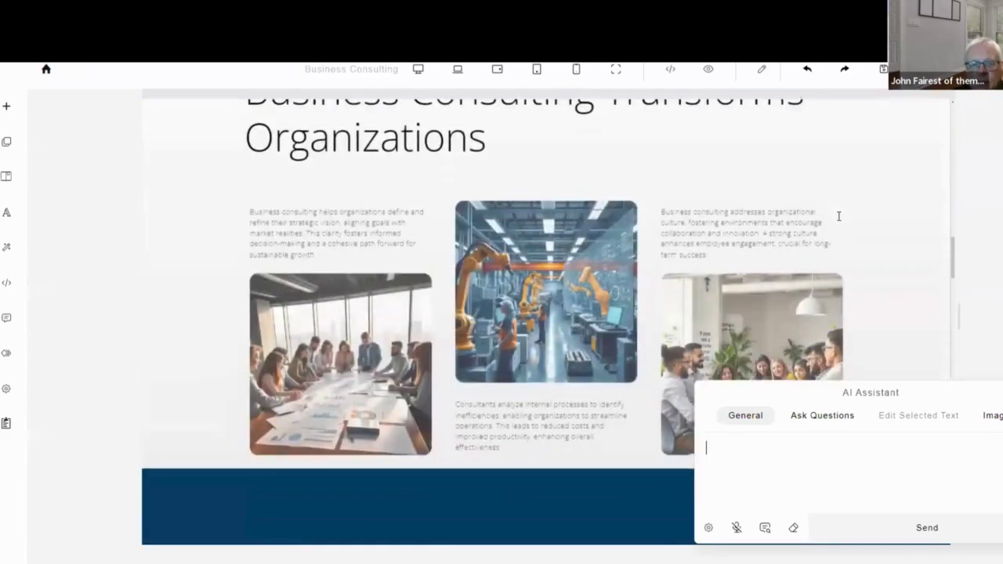
scroll(839, 217, down, 2)
scroll(838, 216, down, 3)
scroll(603, 387, down, 1)
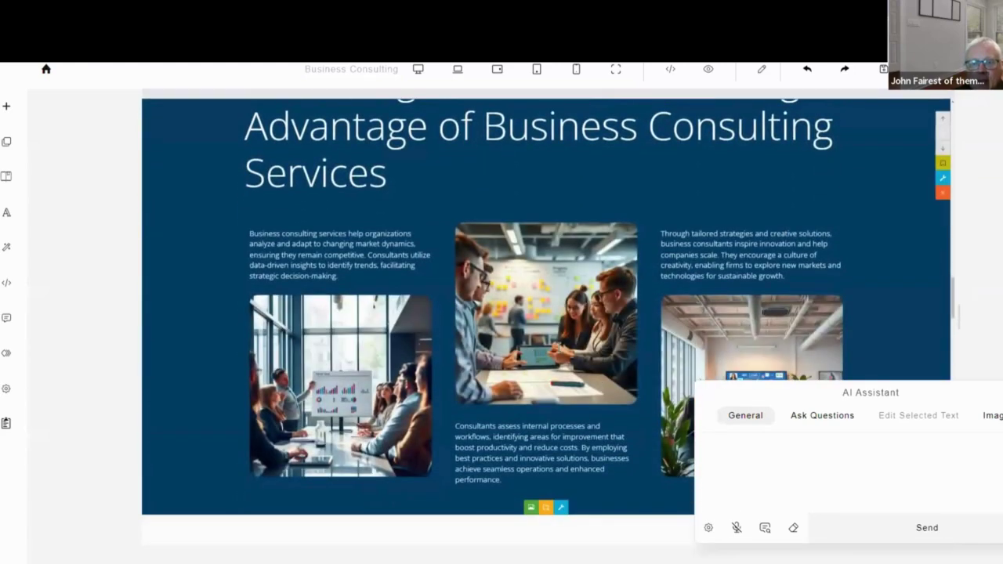
Step: Select the middle team photo to show its Image properties panel
click(560, 352)
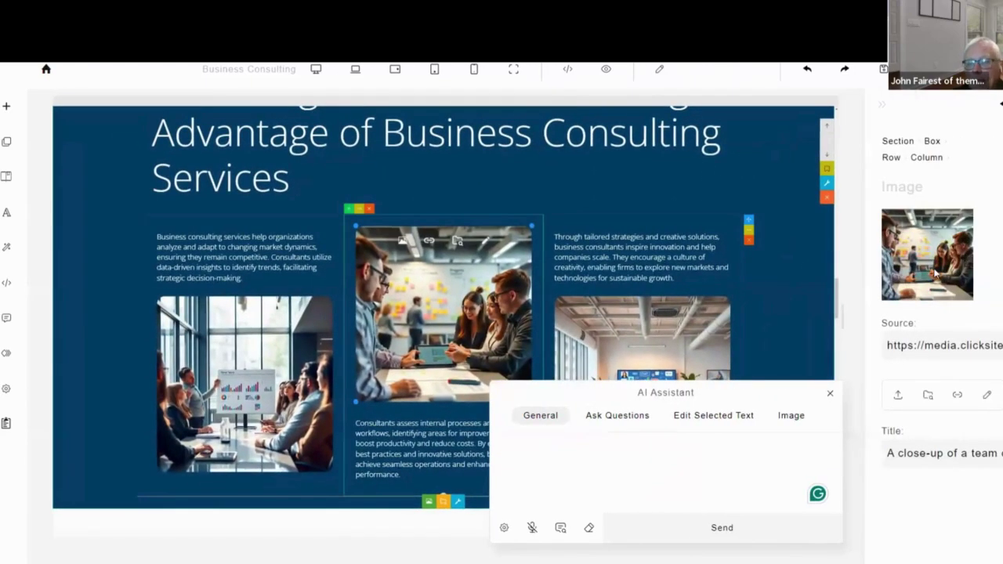